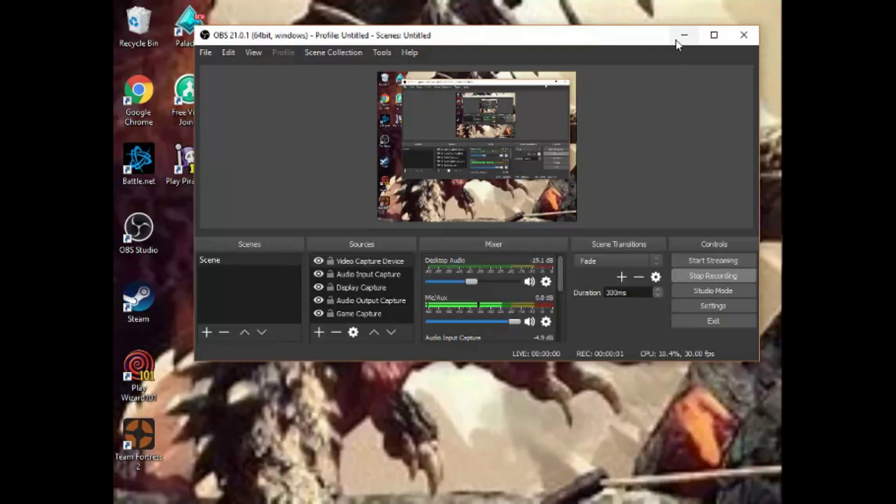
# - Minimize OBS Studio and bring up the Steam chat conversation
pyautogui.click(684, 35)
pyautogui.click(763, 221)
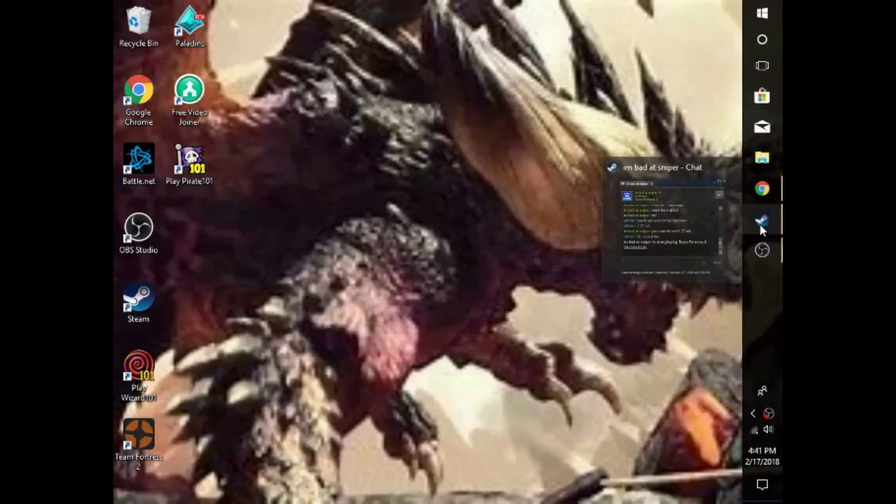
# - Bring the browser forward and go to Scrap.TF's Banking Items Sell Items service
pyautogui.click(763, 189)
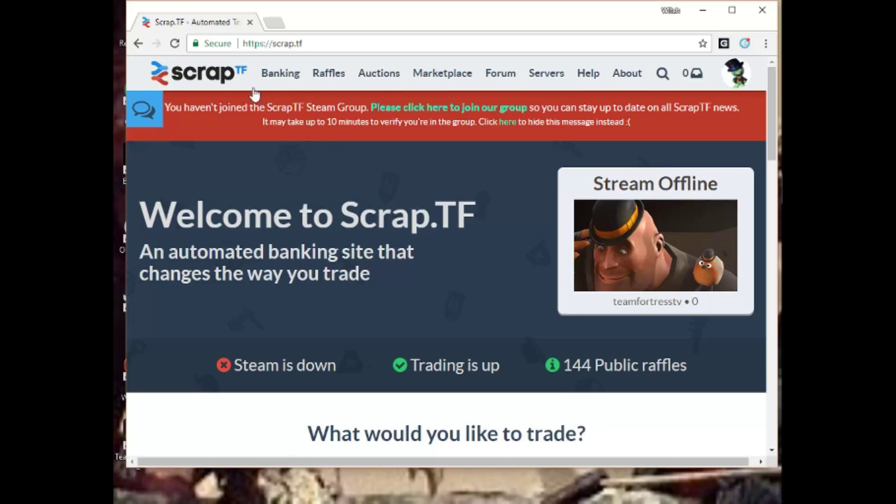
pyautogui.click(281, 81)
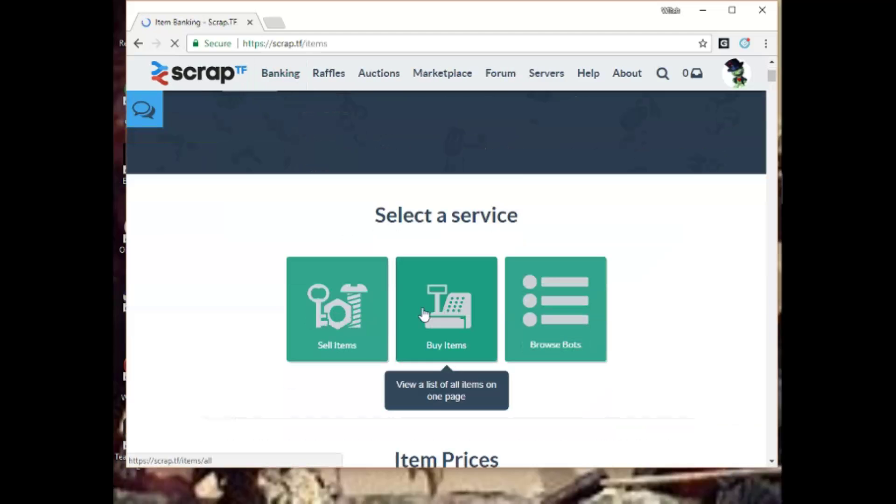
pyautogui.click(354, 322)
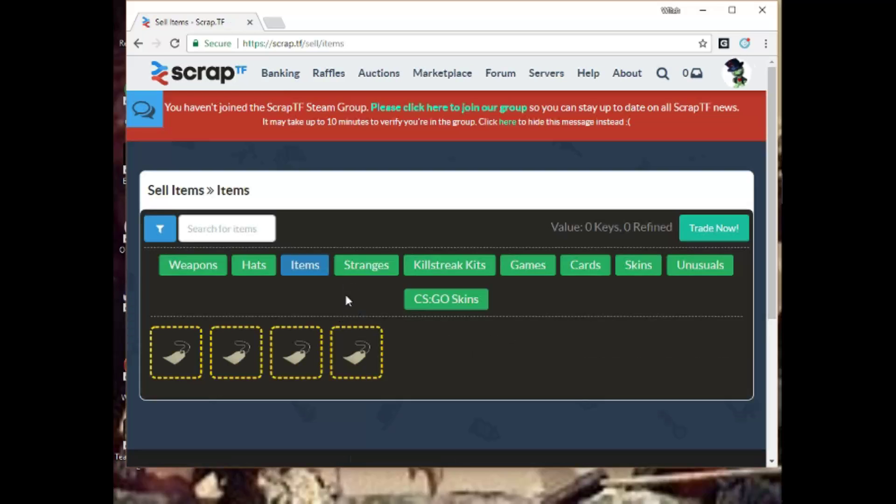
# - Select the fourth backpack item and start the 7.22 refined sell trade
pyautogui.click(357, 347)
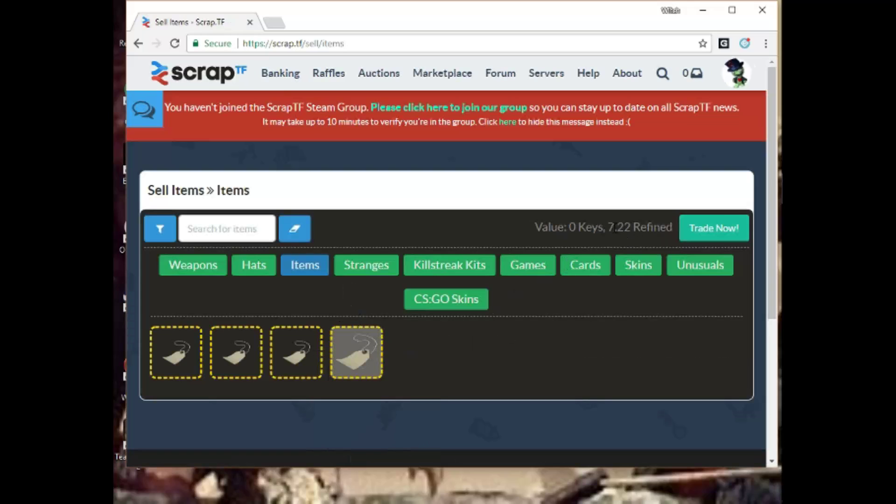
pyautogui.click(695, 233)
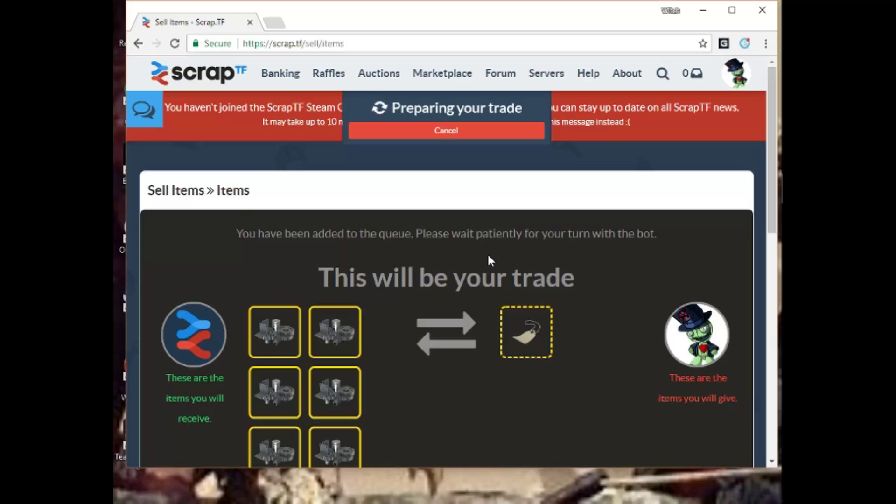
pyautogui.click(763, 223)
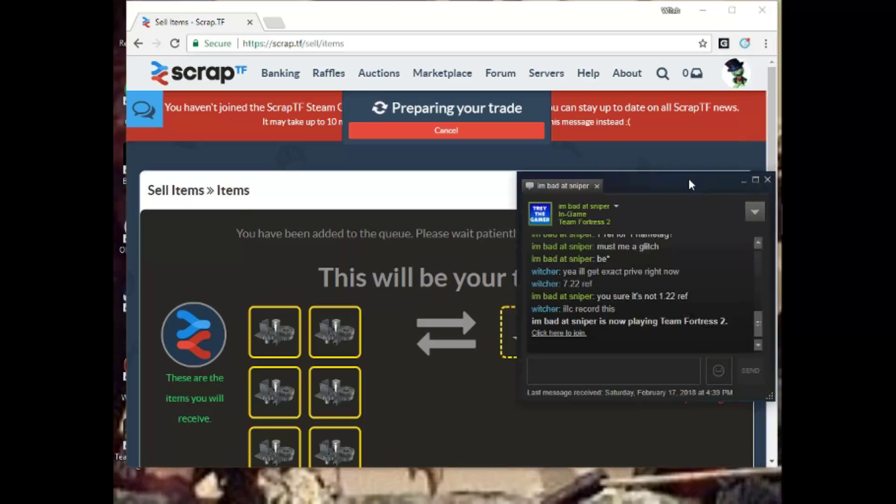
pyautogui.click(744, 180)
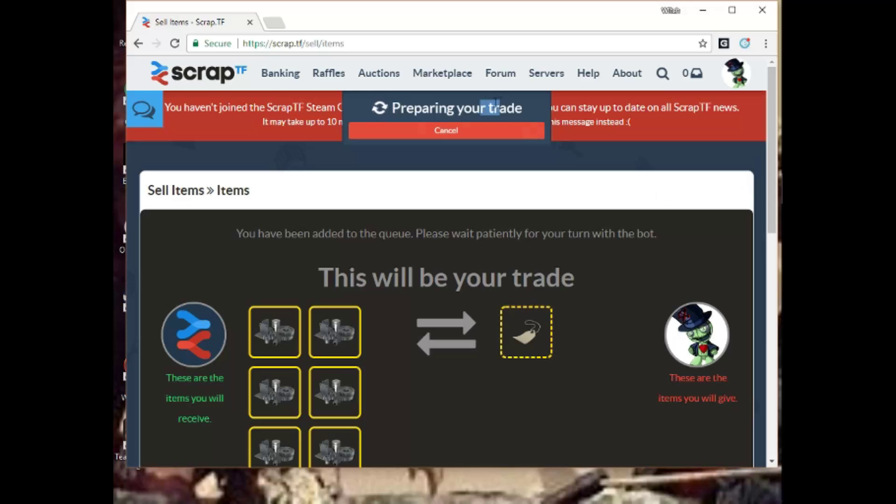
pyautogui.moveTo(482, 107); pyautogui.dragTo(472, 107)
pyautogui.click(498, 103)
pyautogui.scroll(-2, 515, 258)
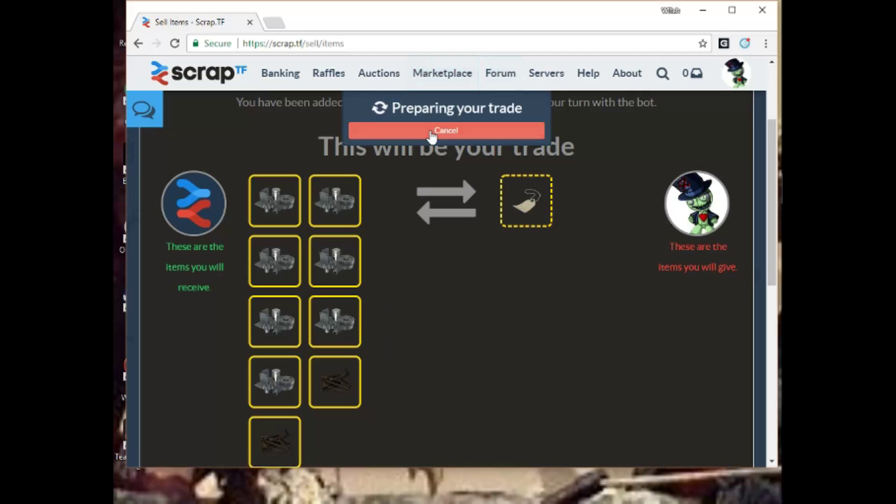
# - Cancel the queued sell trade and load the Scrap.TF home page in a new tab
pyautogui.click(410, 126)
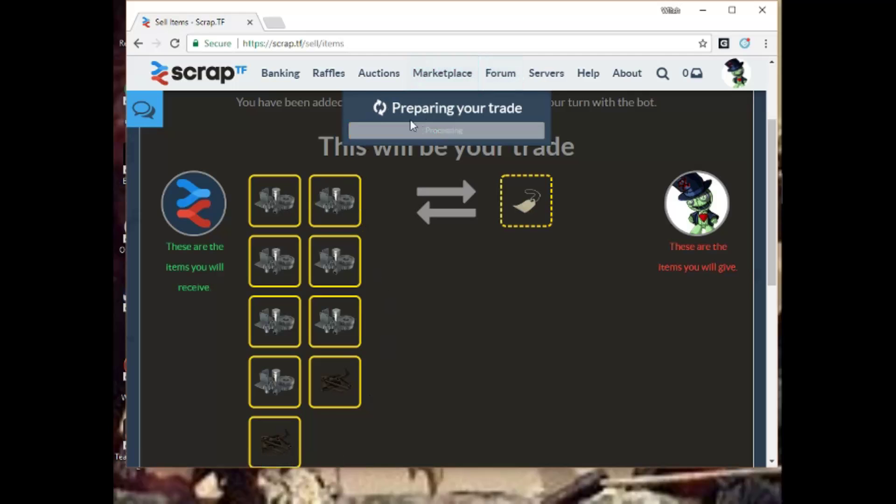
pyautogui.click(274, 22)
pyautogui.click(380, 357)
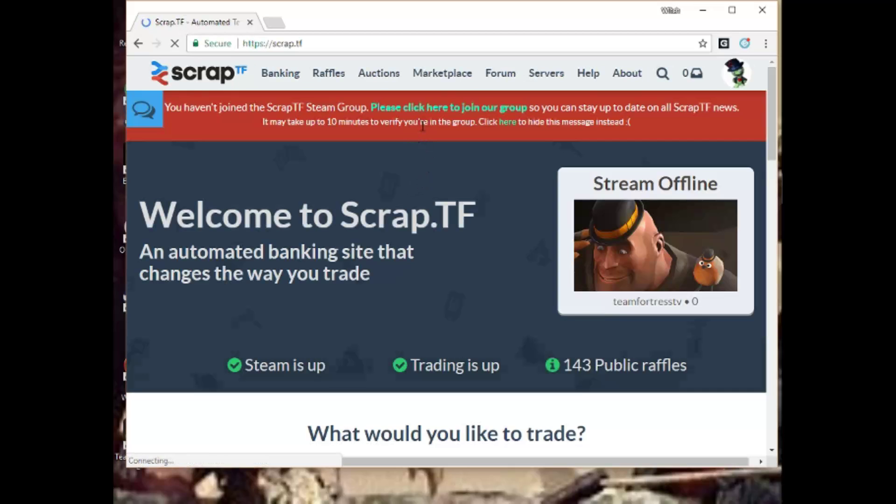
pyautogui.scroll(-2, 423, 129)
pyautogui.scroll(-1, 422, 129)
pyautogui.scroll(-2, 423, 128)
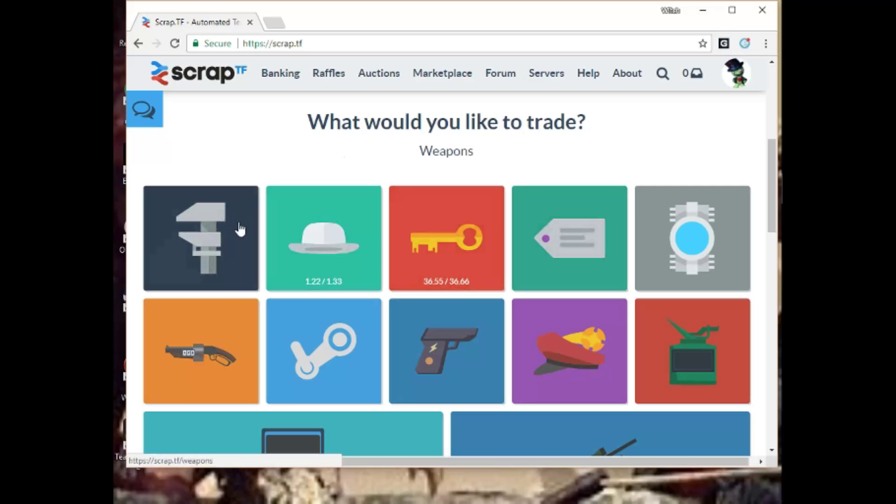
# - Go to Weapon Banking and choose the Buy Weapons service
pyautogui.click(228, 226)
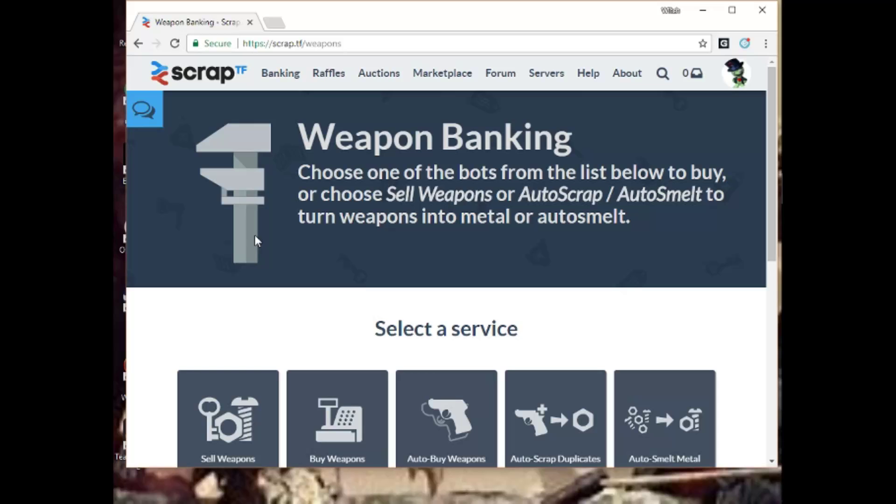
pyautogui.scroll(-2, 254, 239)
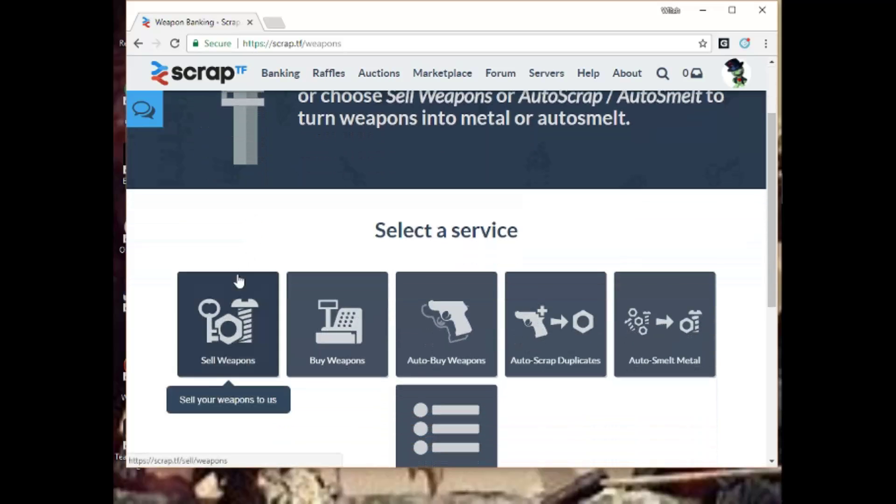
pyautogui.click(342, 306)
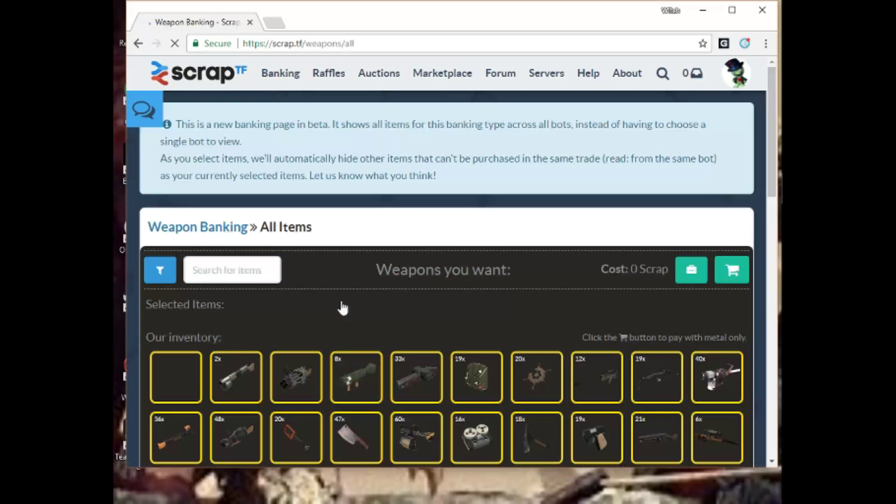
pyautogui.scroll(-1, 333, 305)
pyautogui.scroll(-1, 334, 306)
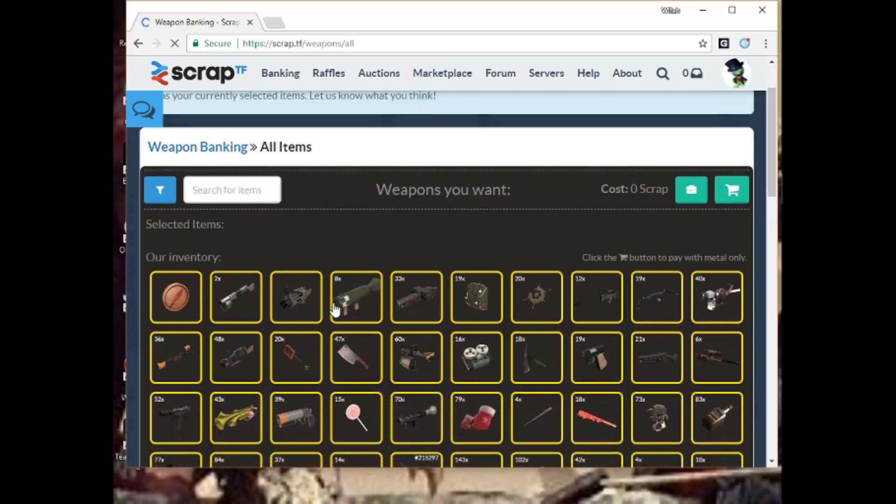
pyautogui.scroll(-1, 335, 311)
pyautogui.scroll(-1, 335, 311)
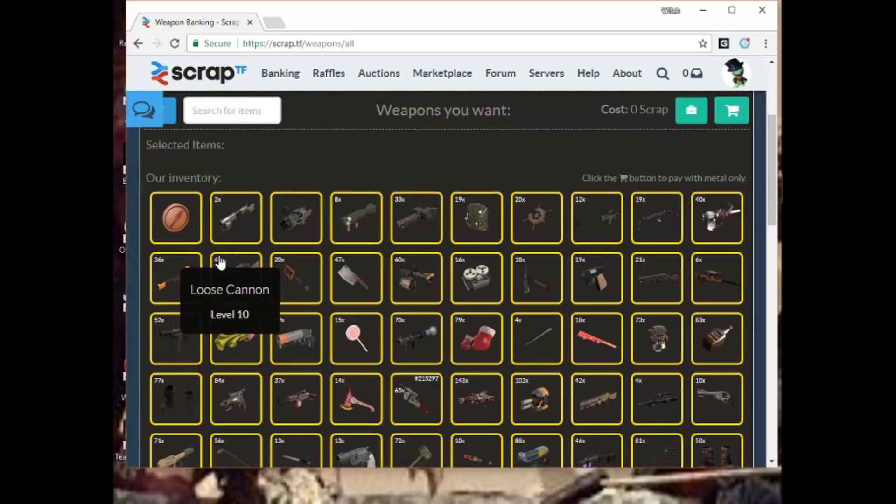
pyautogui.scroll(-2, 274, 279)
pyautogui.scroll(-1, 273, 278)
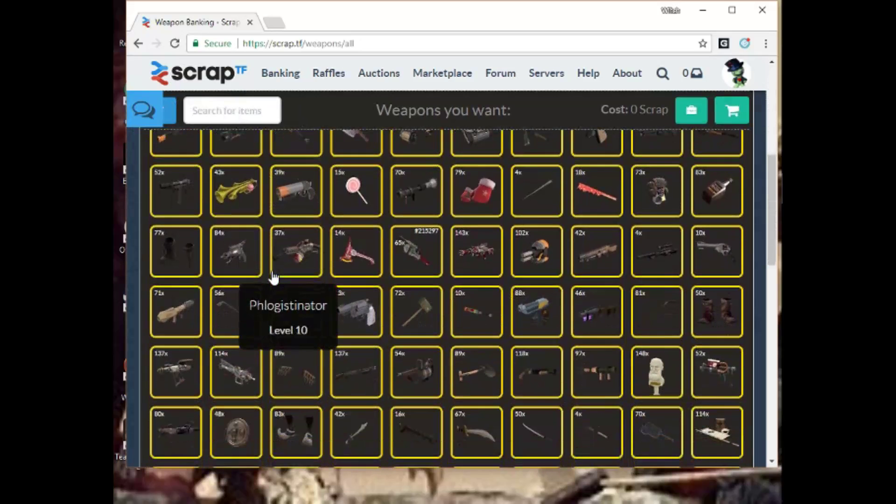
pyautogui.scroll(-1, 272, 275)
pyautogui.scroll(-1, 271, 275)
pyautogui.scroll(-1, 272, 274)
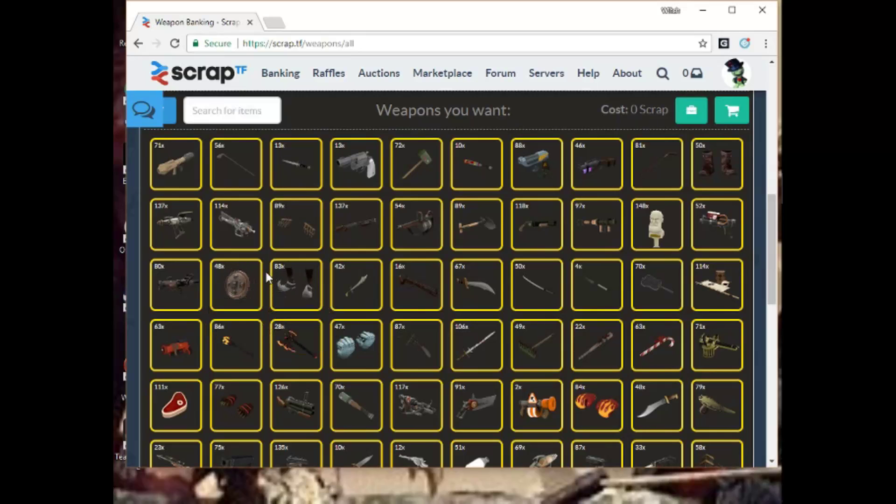
pyautogui.scroll(-1, 266, 279)
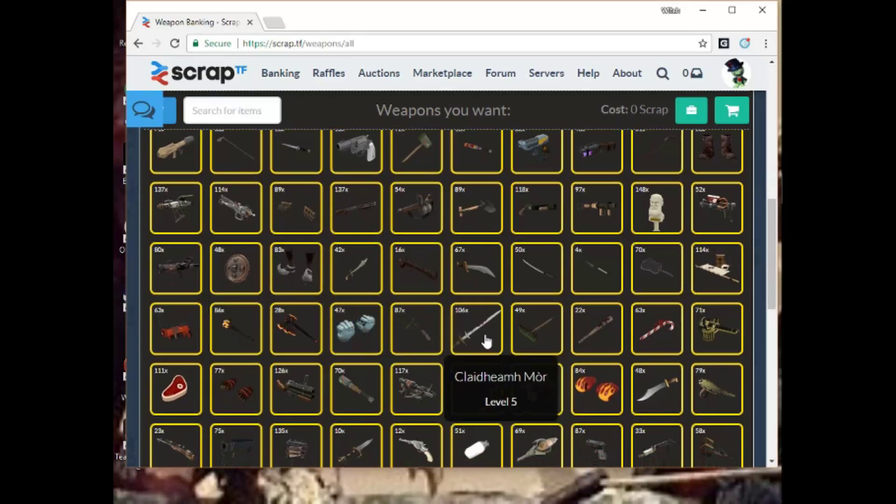
# - Add Back Scratcher, Sticky Jumper, Iron Bomber, a sandwich weapon and Axtinguisher to the wanted weapons
pyautogui.click(550, 337)
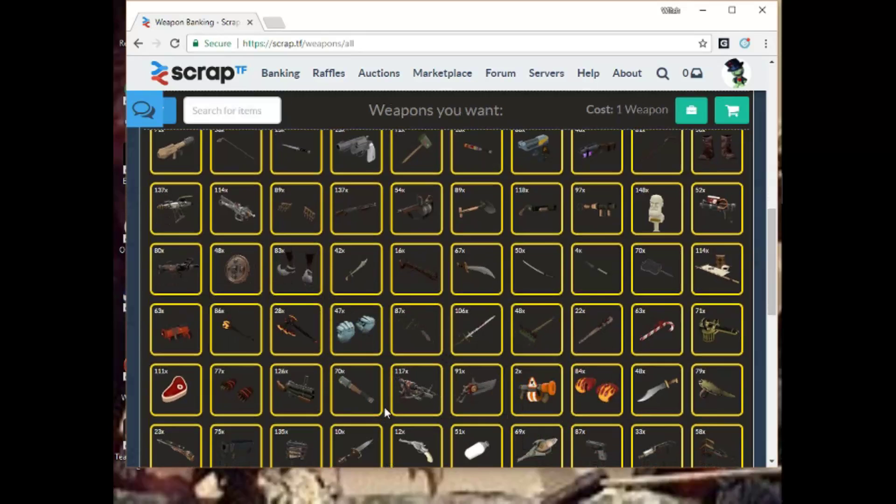
pyautogui.scroll(4, 384, 407)
pyautogui.scroll(-4, 380, 401)
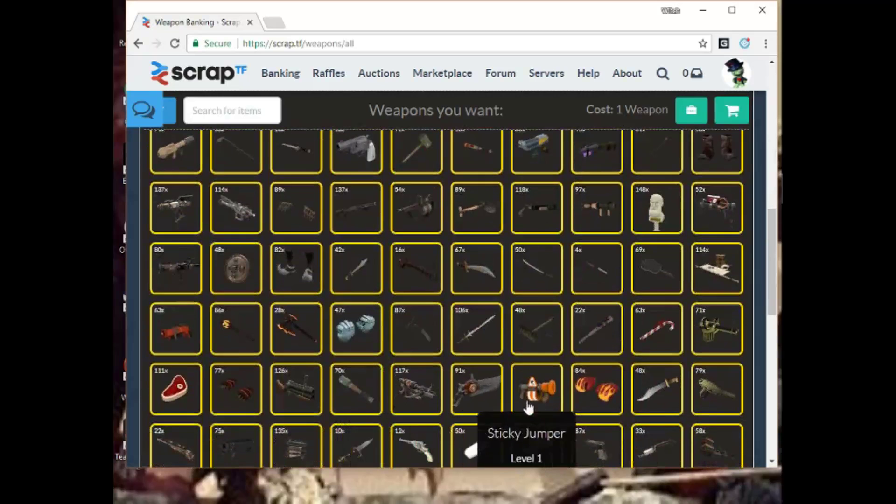
pyautogui.click(526, 399)
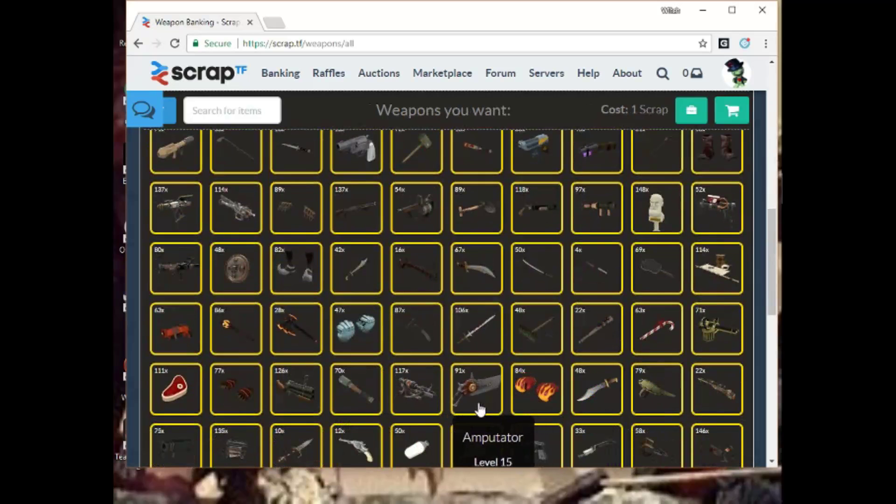
pyautogui.scroll(3, 468, 414)
pyautogui.scroll(2, 468, 412)
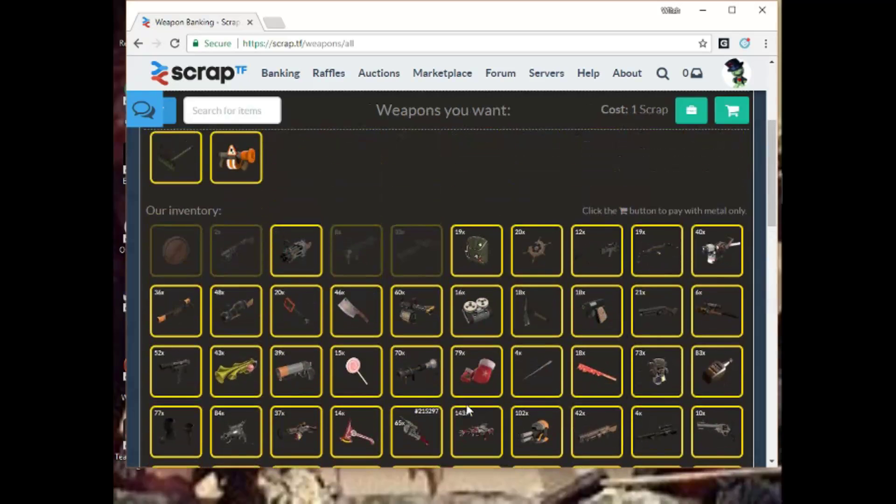
pyautogui.scroll(-2, 468, 412)
pyautogui.scroll(-1, 463, 405)
pyautogui.scroll(3, 449, 388)
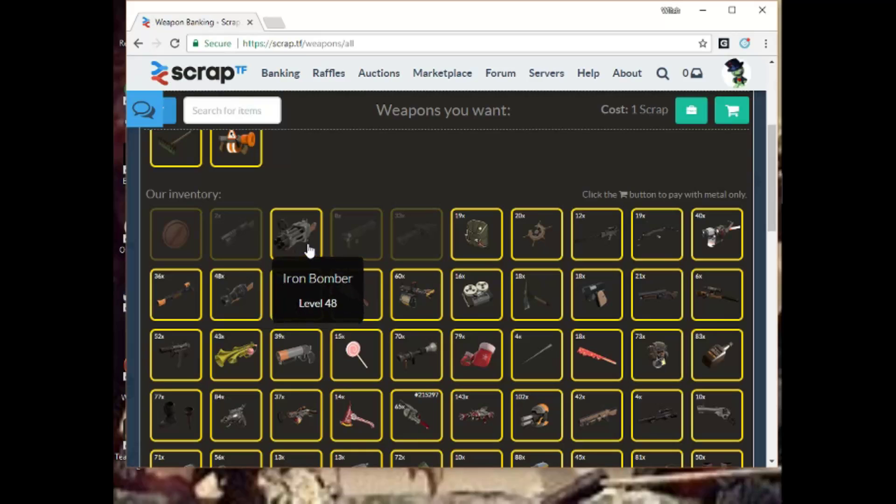
pyautogui.click(309, 250)
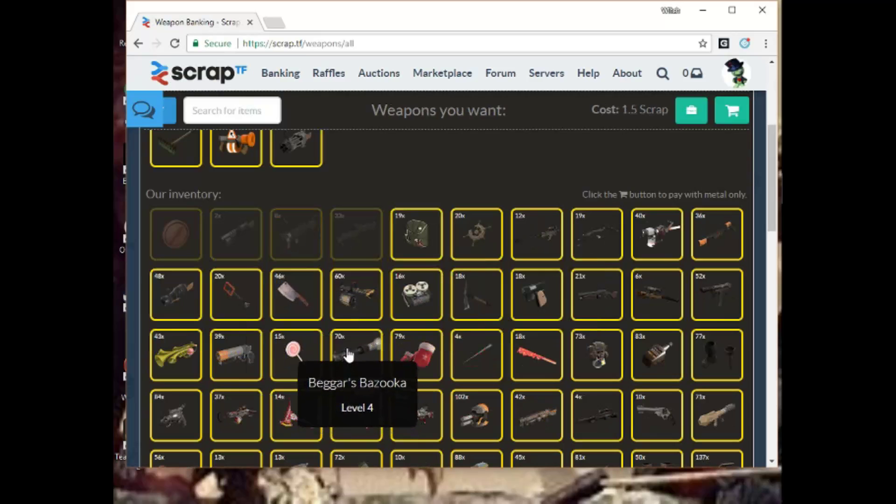
pyautogui.scroll(-2, 347, 356)
pyautogui.scroll(-2, 346, 356)
pyautogui.scroll(-2, 347, 355)
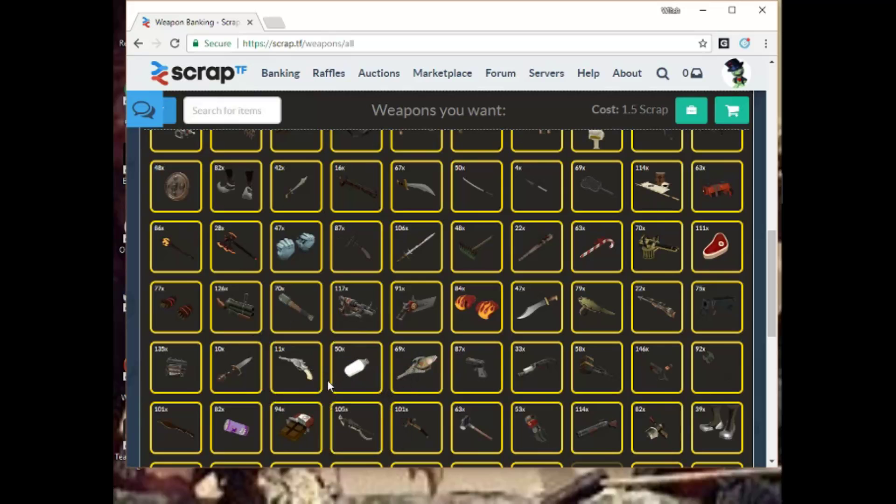
pyautogui.scroll(-1, 327, 380)
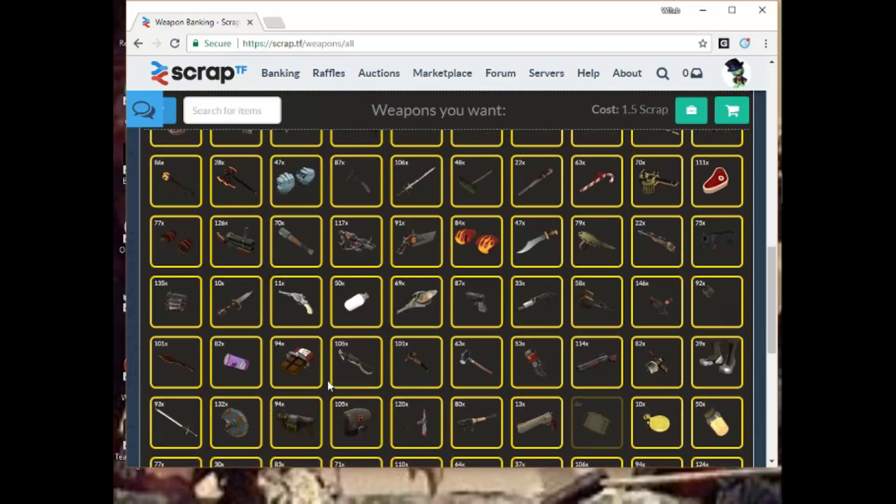
pyautogui.scroll(-2, 328, 380)
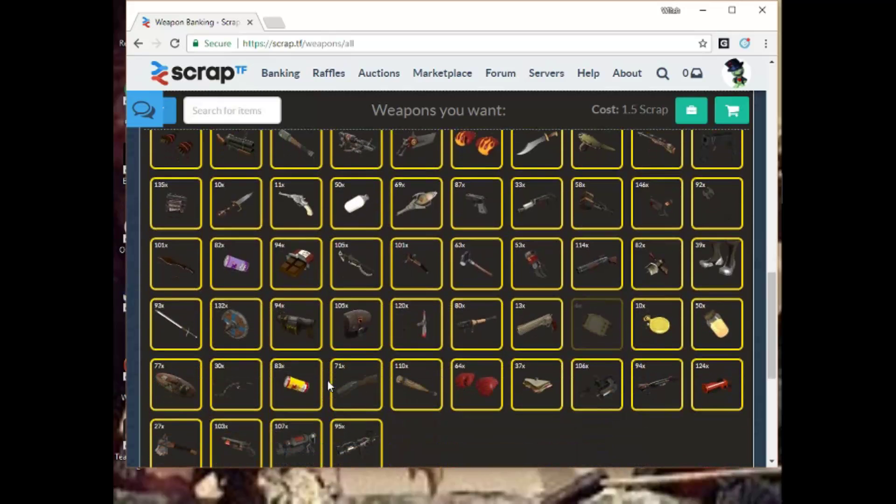
pyautogui.scroll(-1, 327, 380)
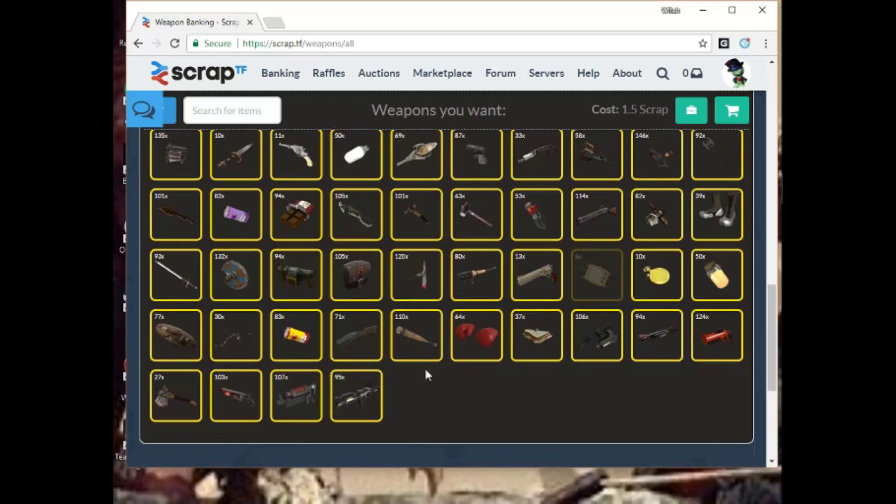
pyautogui.click(536, 351)
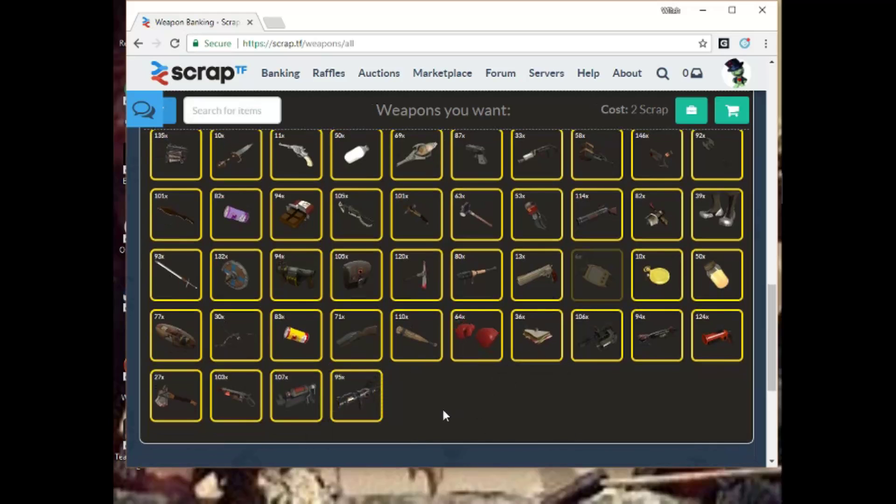
pyautogui.click(188, 392)
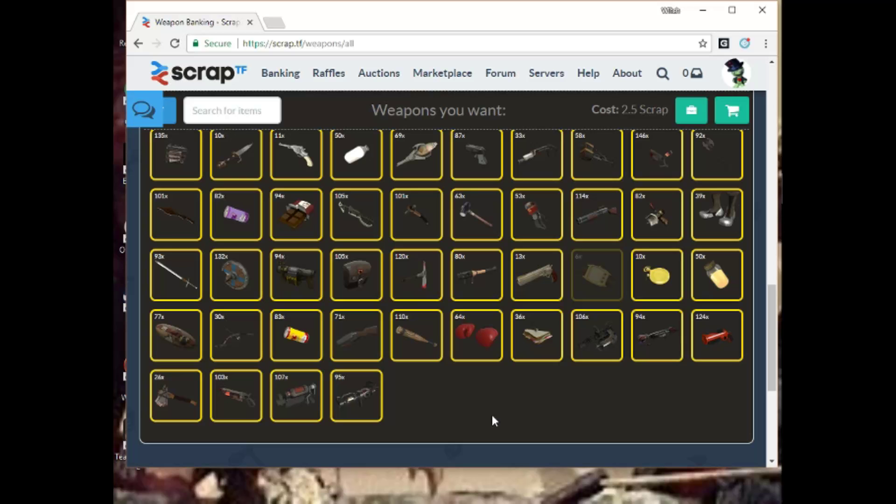
pyautogui.scroll(1, 493, 420)
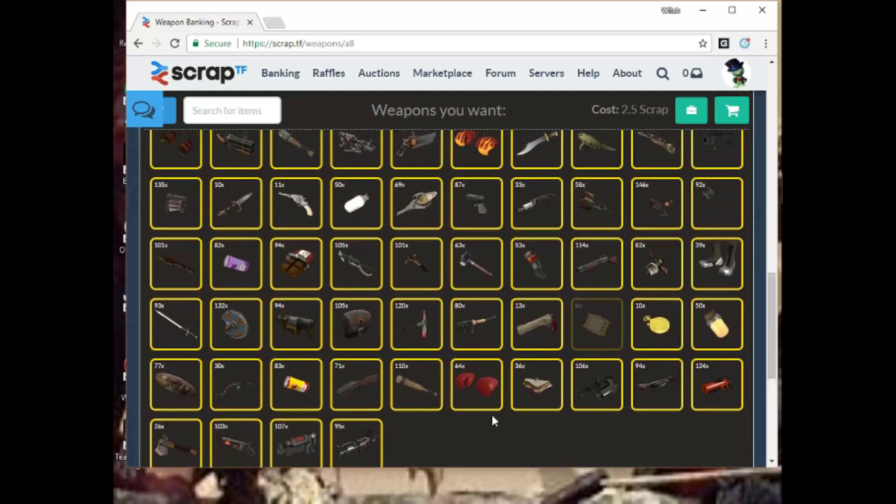
pyautogui.scroll(1, 490, 413)
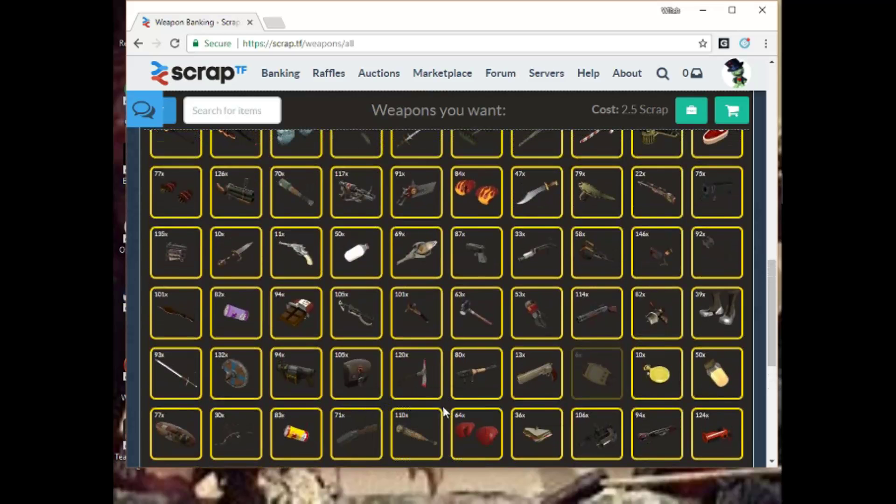
pyautogui.scroll(1, 443, 413)
pyautogui.scroll(1, 444, 414)
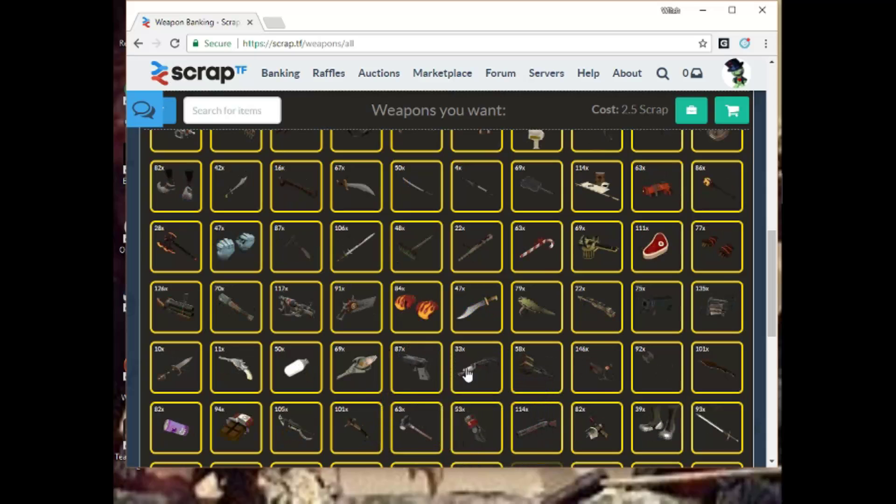
pyautogui.moveTo(597, 307)
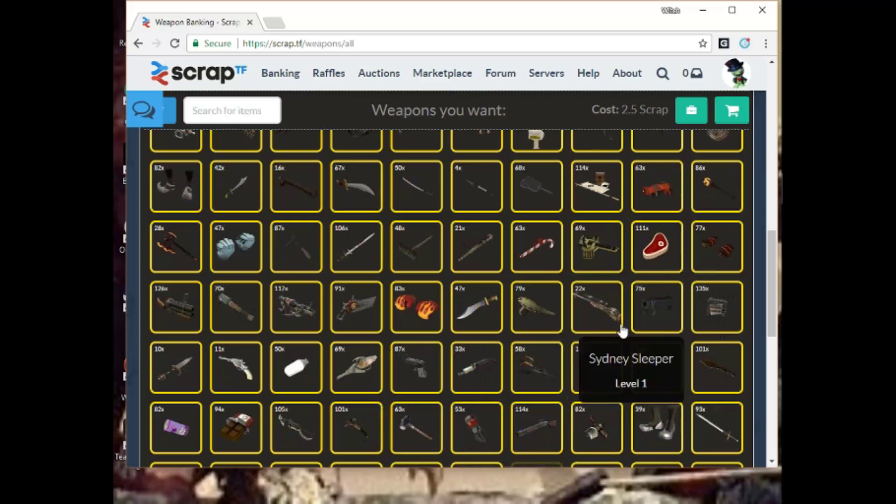
pyautogui.scroll(1, 481, 354)
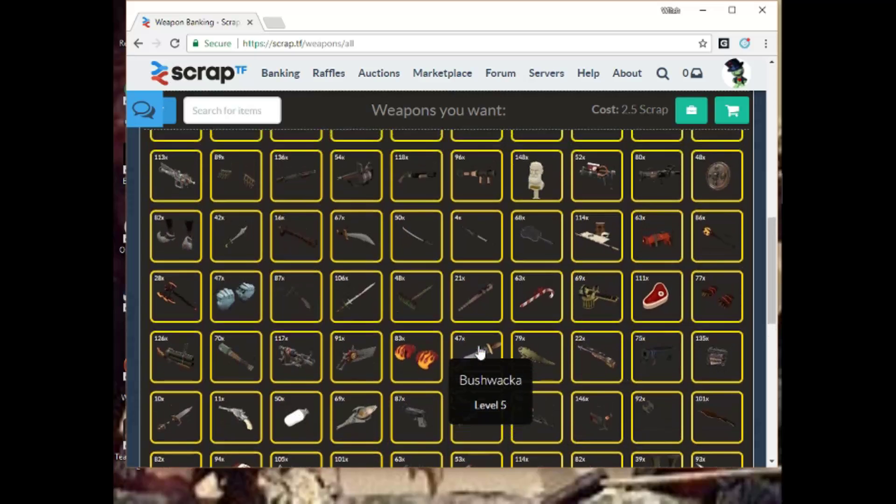
pyautogui.scroll(1, 481, 354)
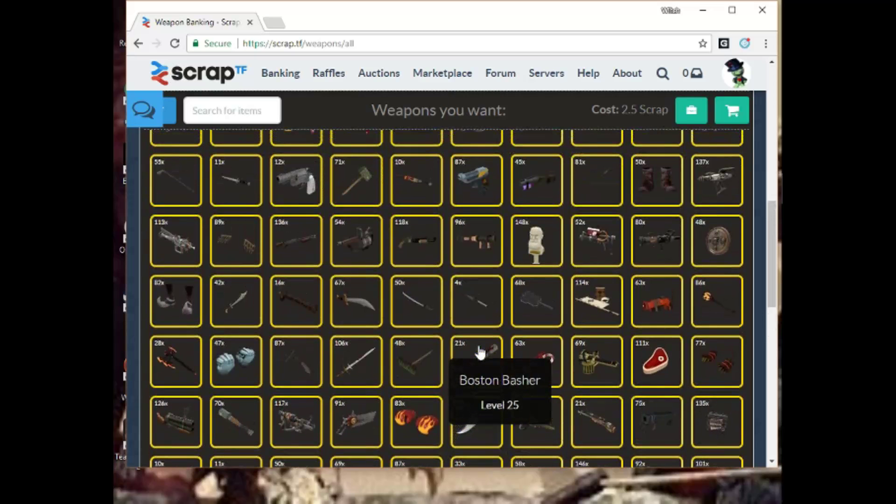
pyautogui.scroll(2, 481, 350)
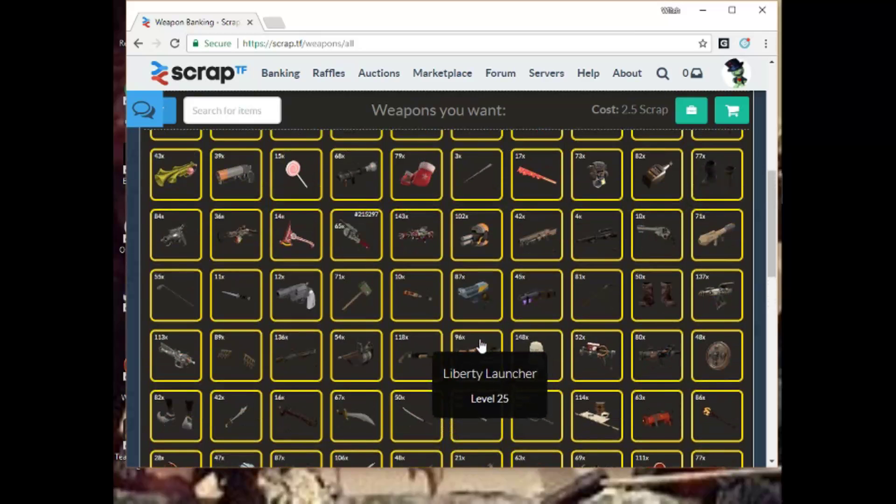
pyautogui.scroll(1, 480, 345)
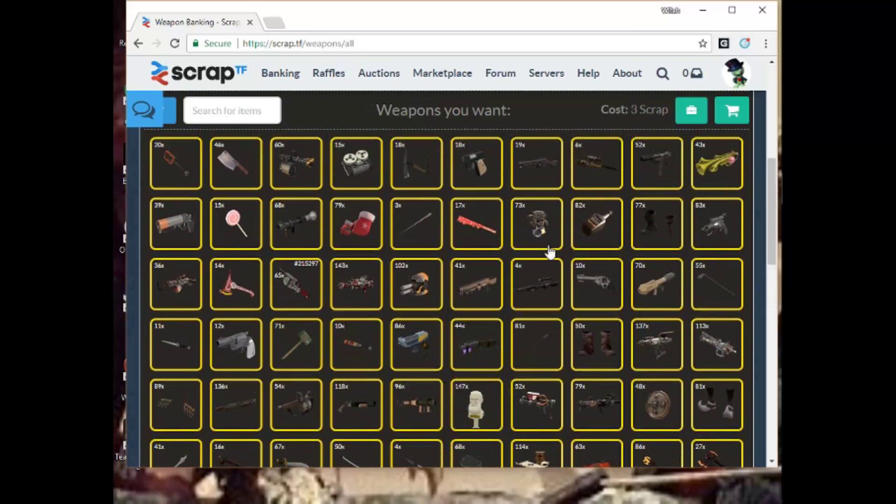
# - Pay for the weapons with metal only, dismiss the Trade Error, and open a blank tab
pyautogui.click(731, 116)
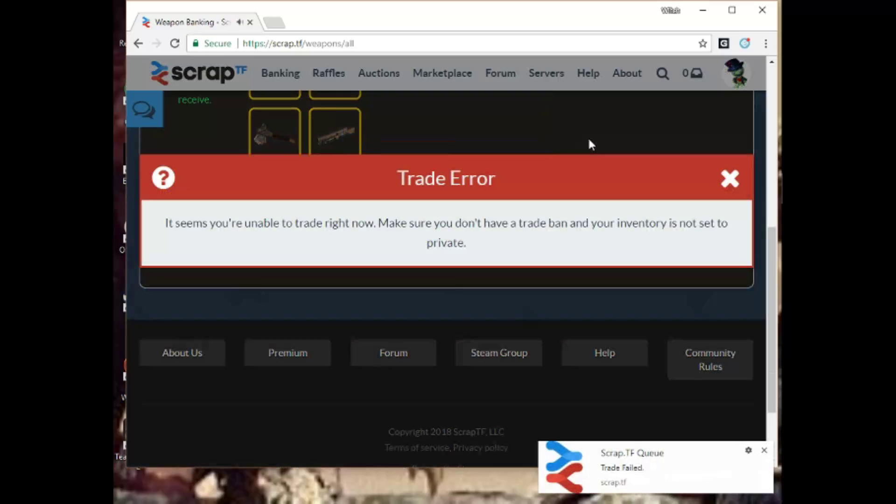
pyautogui.click(730, 181)
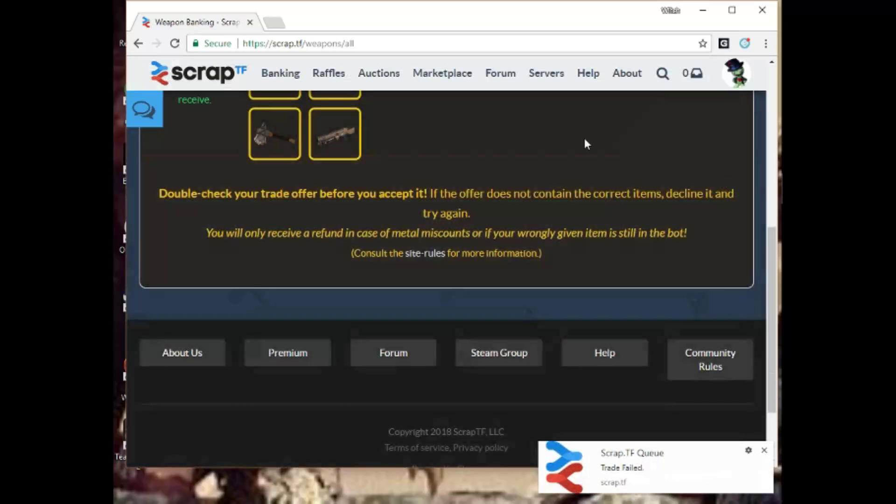
pyautogui.click(274, 24)
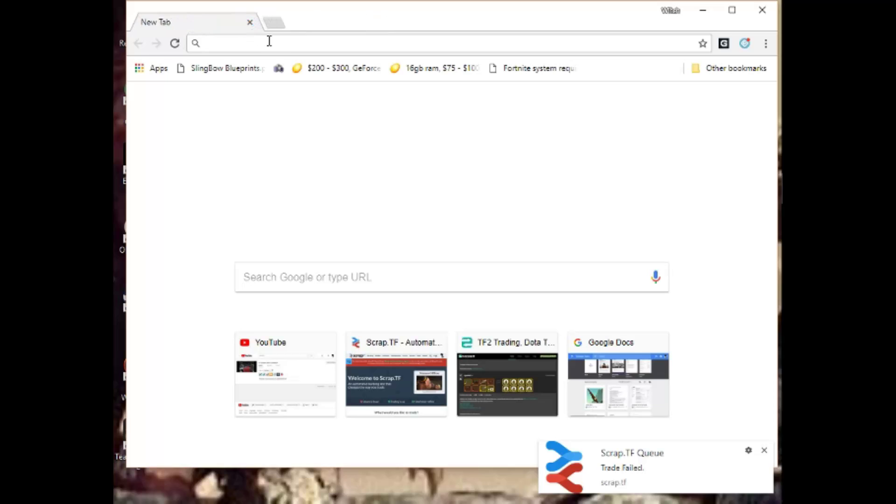
# - Dismiss the Trade Failed notification and bring the OBS Studio window to the front
pyautogui.click(764, 451)
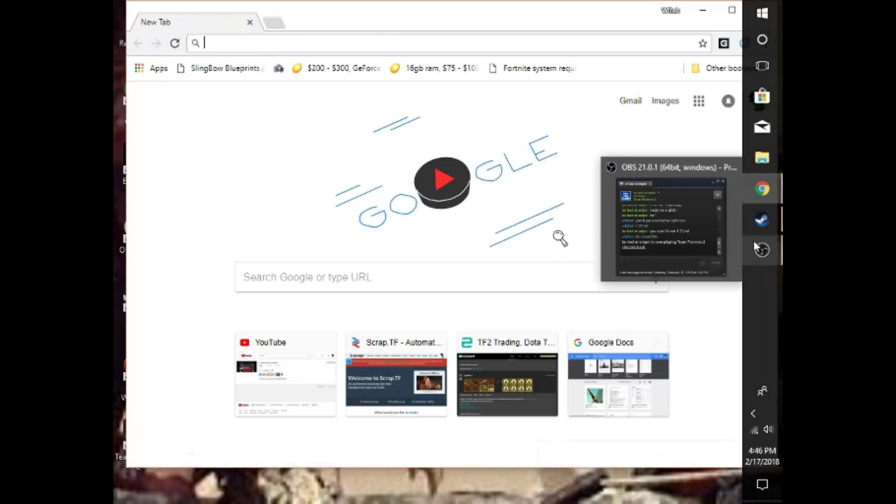
pyautogui.click(765, 252)
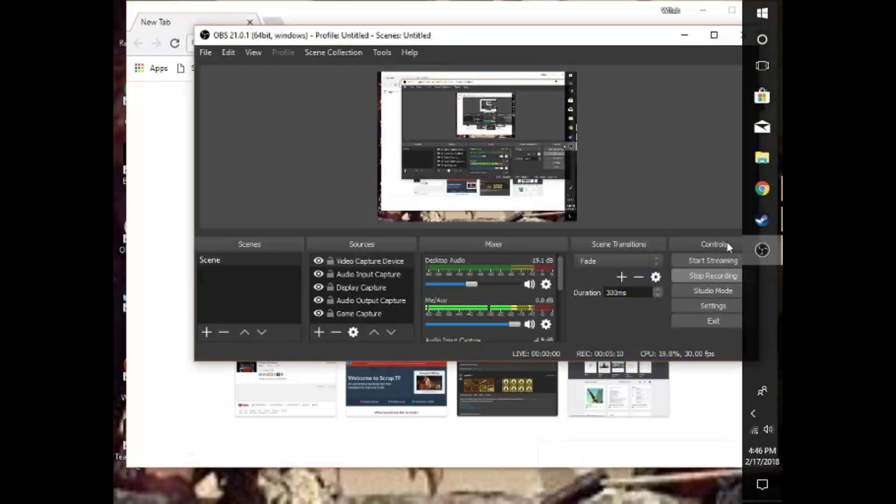